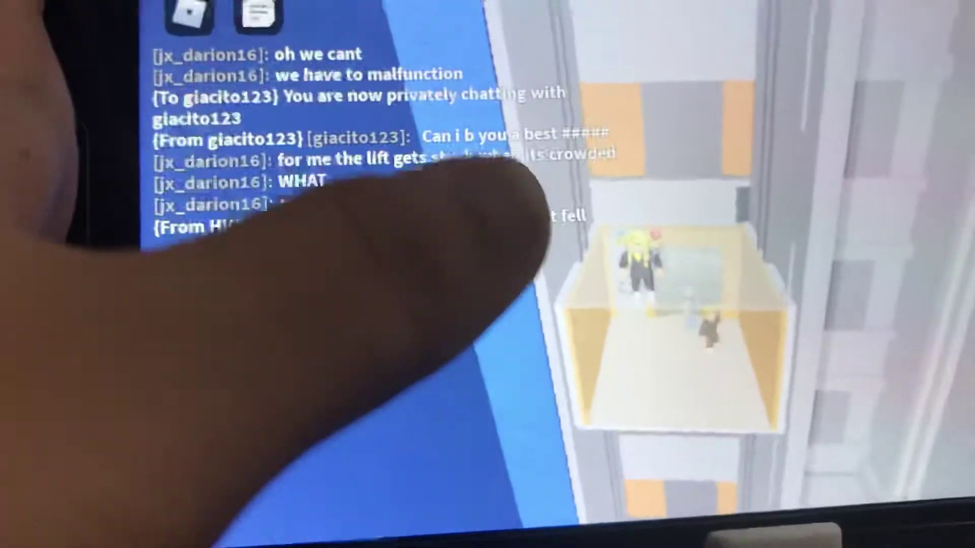
# Ride atop the elevator car, turning the camera toward the shaft and bringing up chat
pyautogui.click(533, 320)
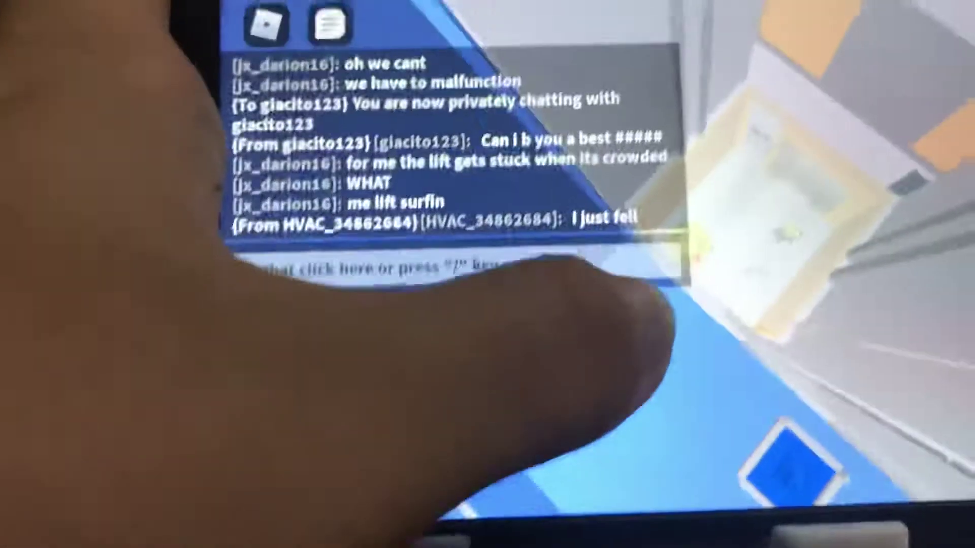
pyautogui.moveTo(777, 305); pyautogui.dragTo(689, 252)
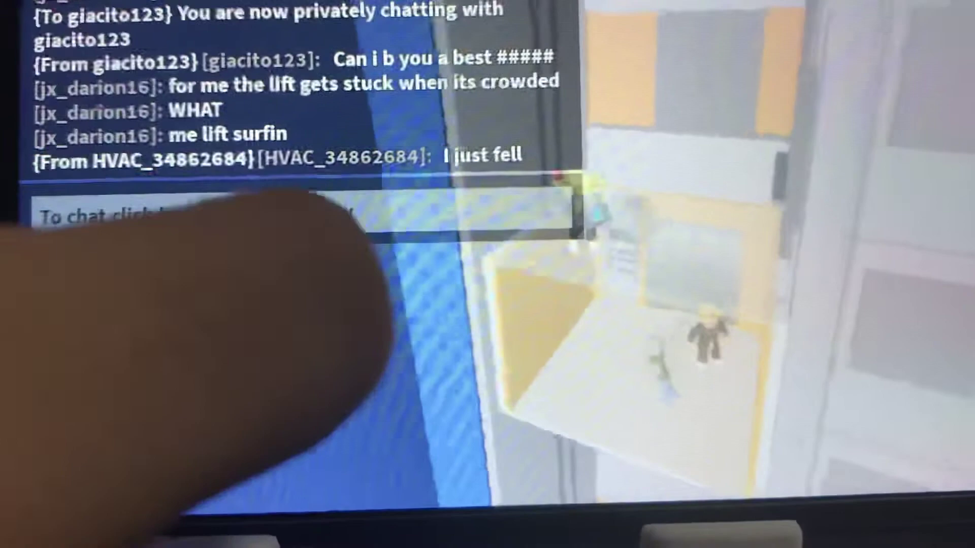
pyautogui.click(358, 236)
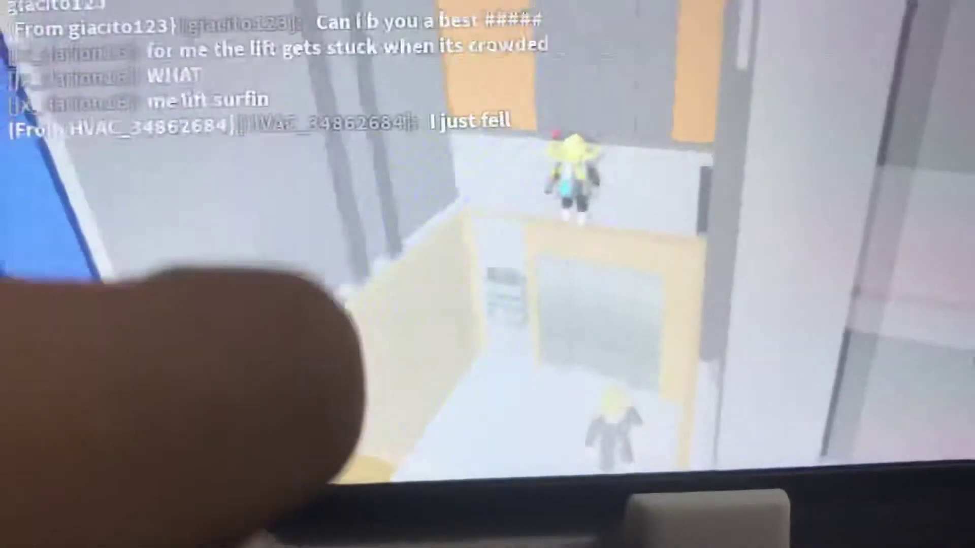